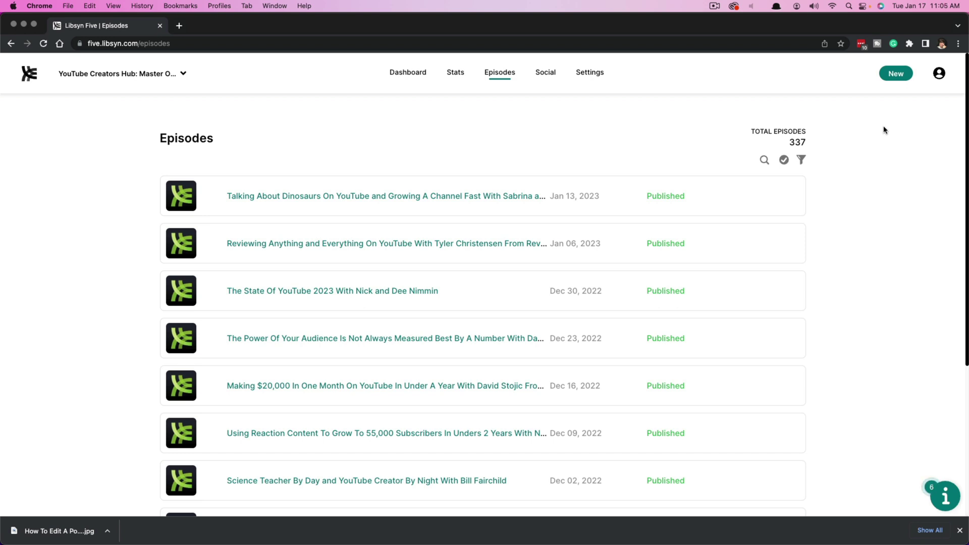
# Look over the new-episode options and the show list, keeping the current show.
pyautogui.click(903, 75)
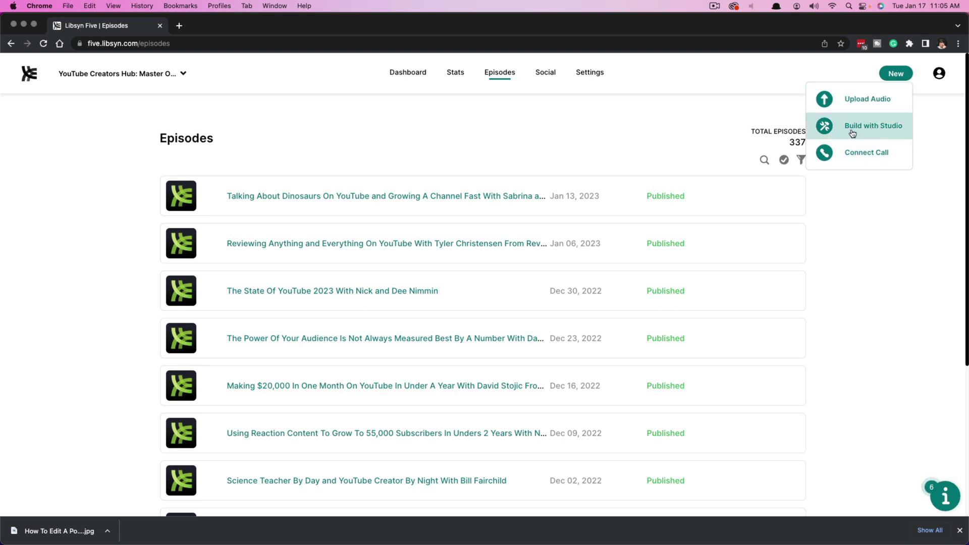
pyautogui.click(92, 196)
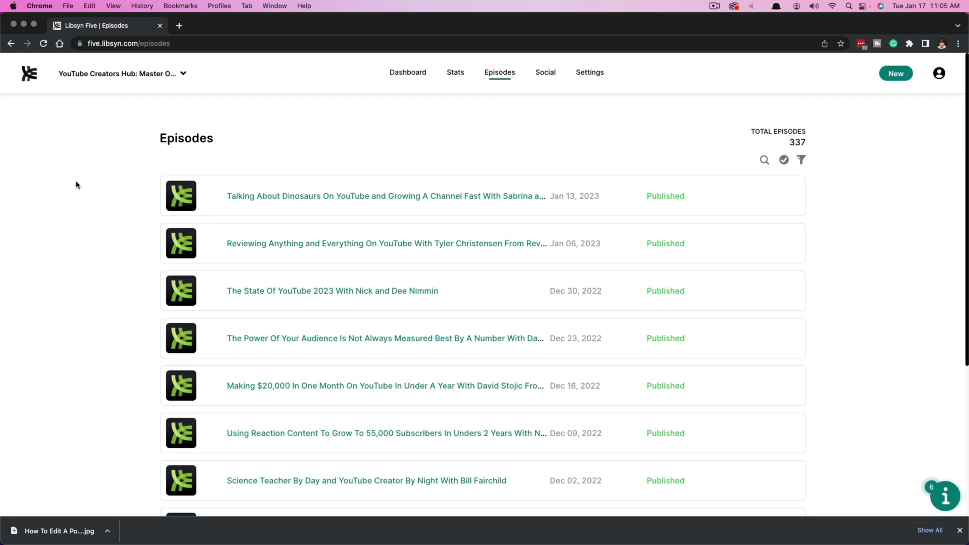
pyautogui.click(142, 77)
pyautogui.click(122, 192)
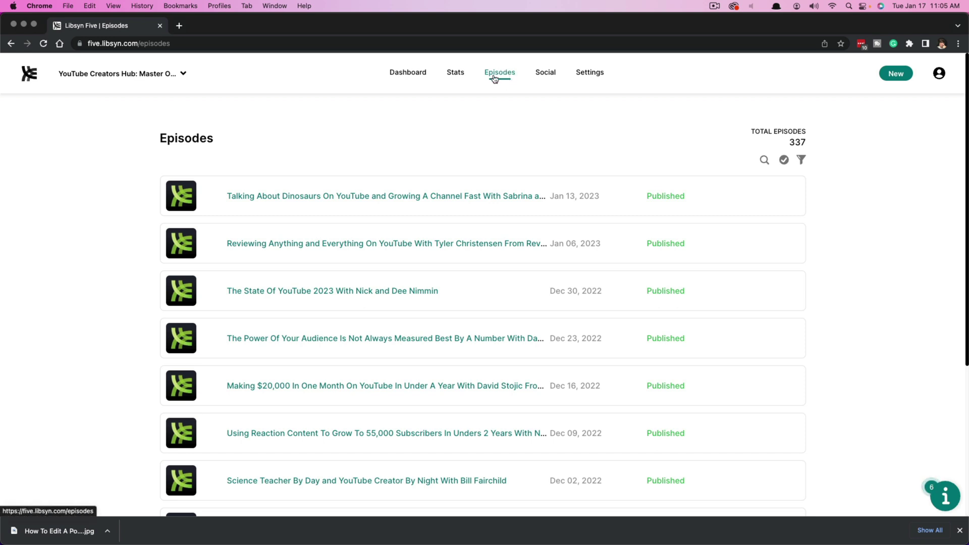
# Start a new Studio episode, allow microphone access, and check why the microphone is blocked.
pyautogui.click(901, 76)
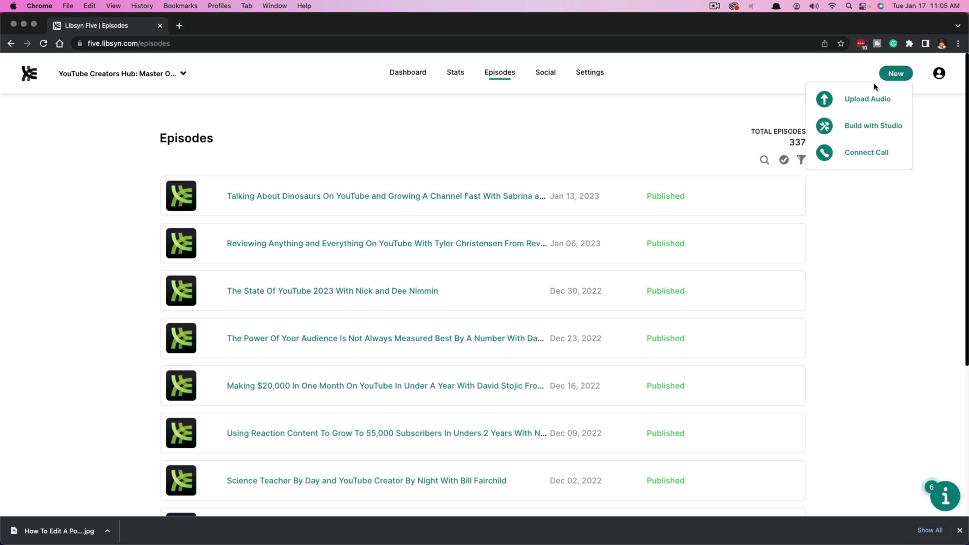
pyautogui.click(862, 130)
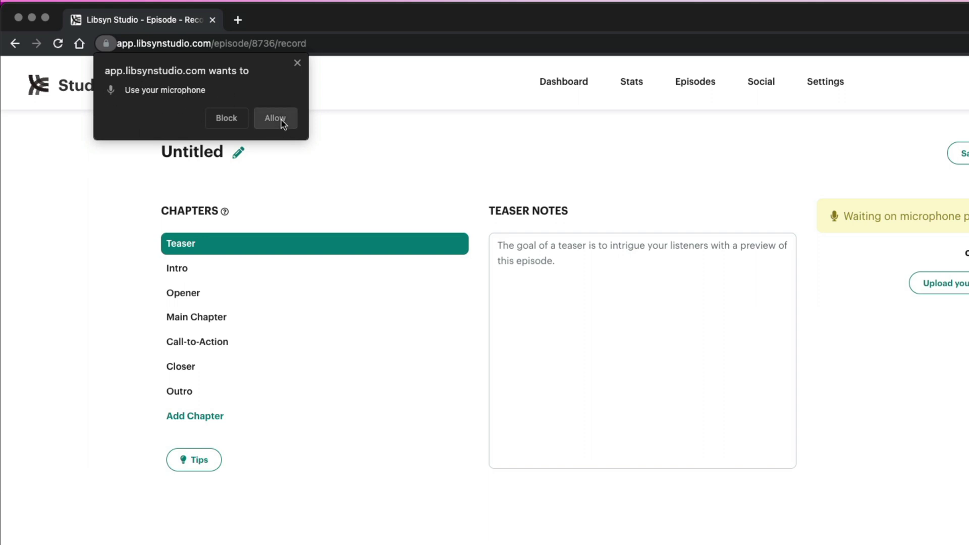
pyautogui.click(280, 119)
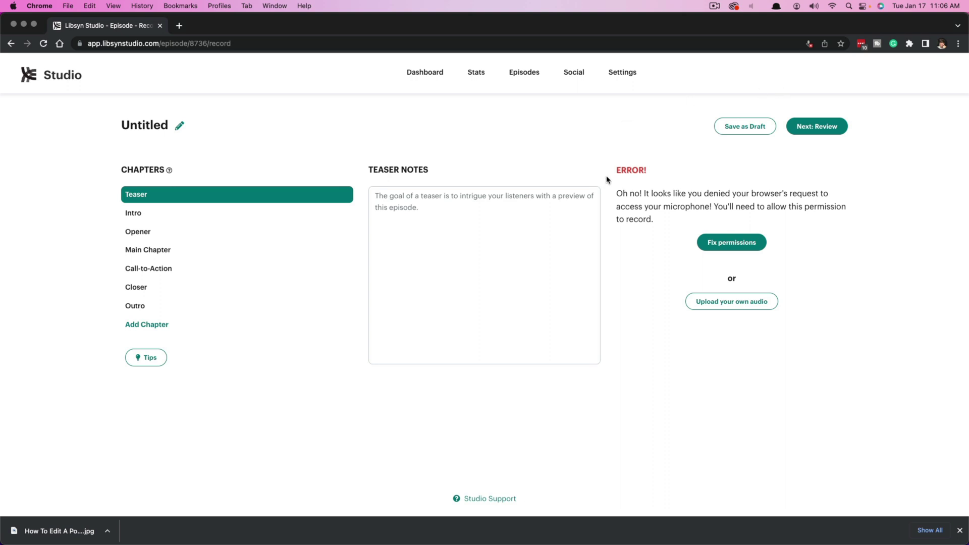
pyautogui.moveTo(615, 170); pyautogui.dragTo(643, 170)
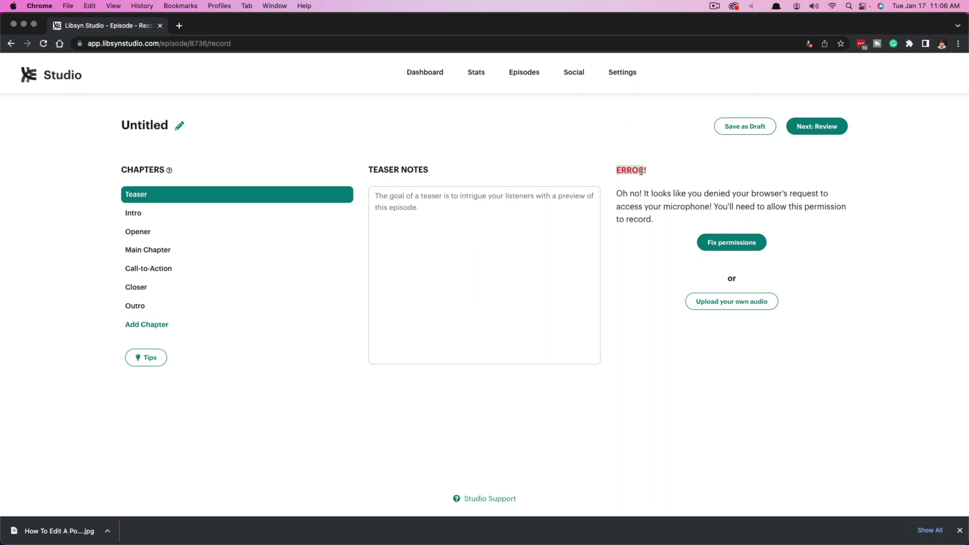
pyautogui.click(809, 43)
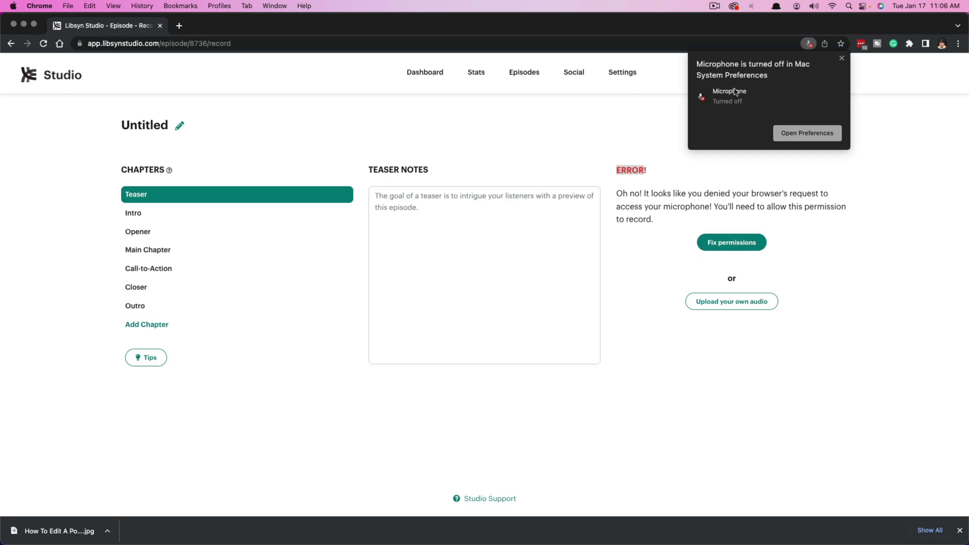
# Tick Google Chrome in the Mac's Microphone privacy list, defer relaunching Chrome, and close the settings.
pyautogui.click(818, 133)
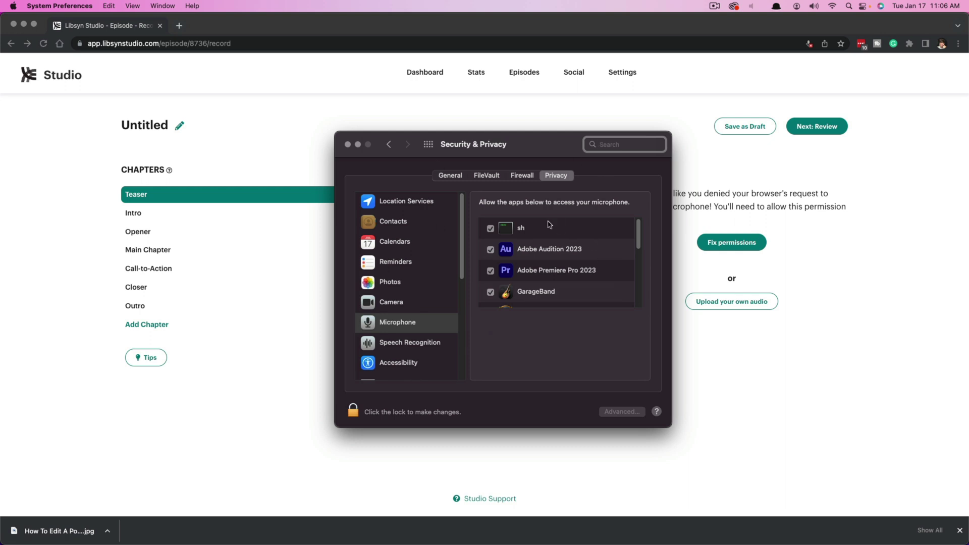
pyautogui.scroll(-3, 550, 268)
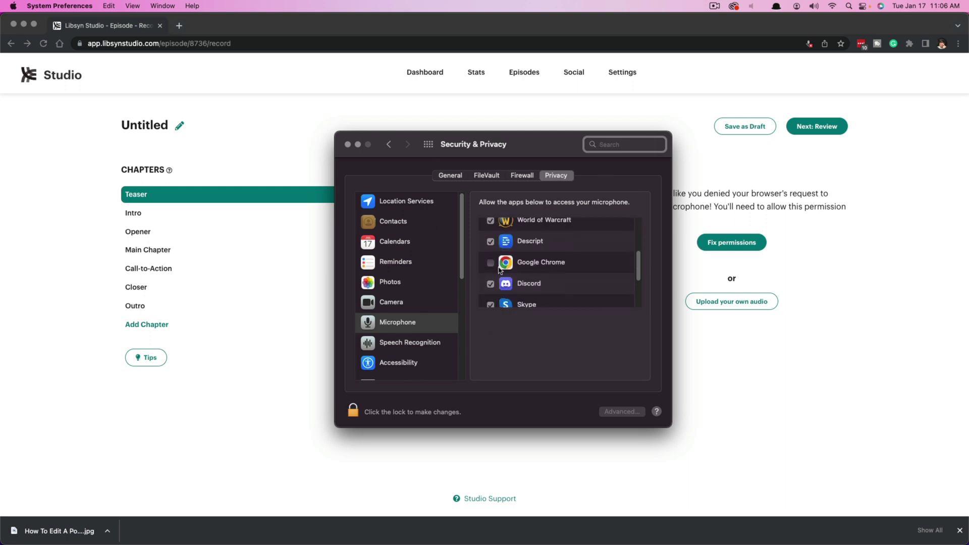
pyautogui.click(490, 263)
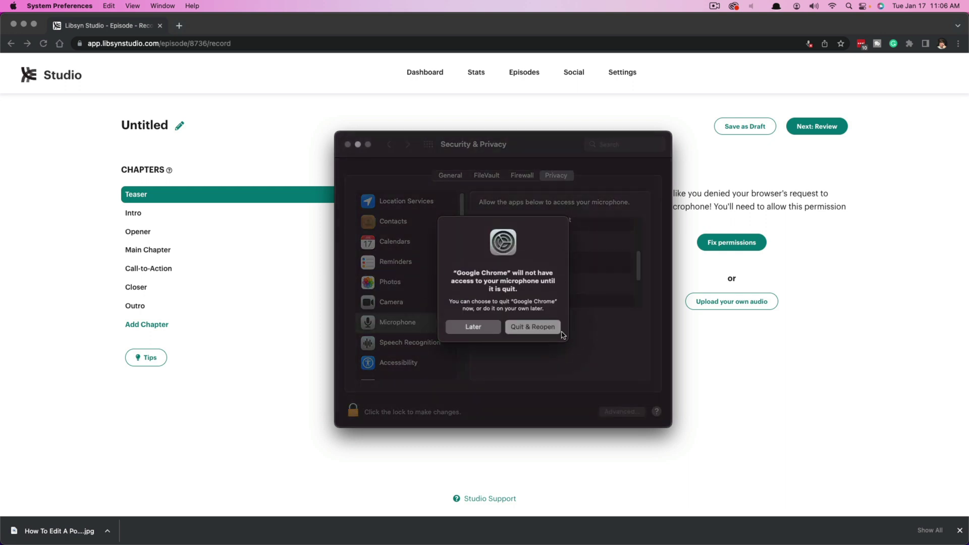
pyautogui.click(493, 332)
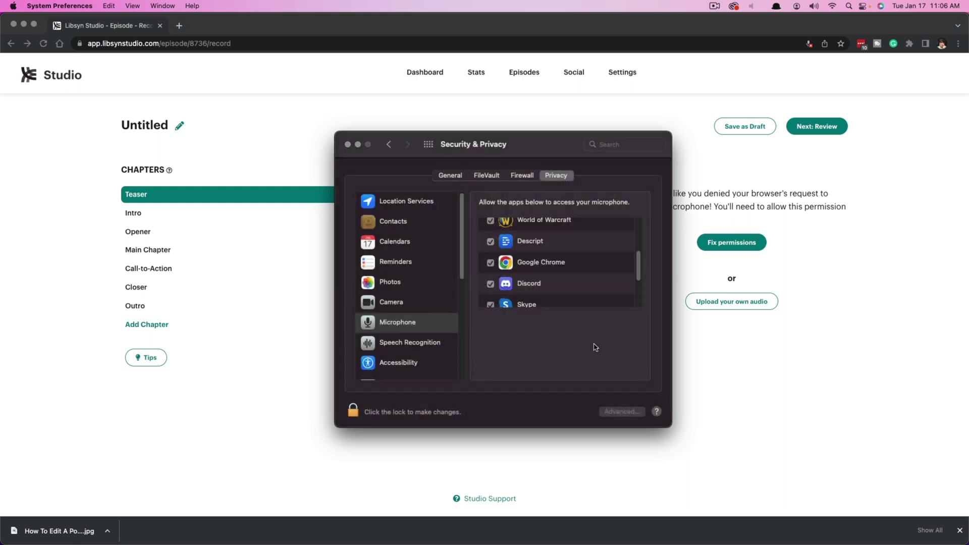
pyautogui.click(348, 144)
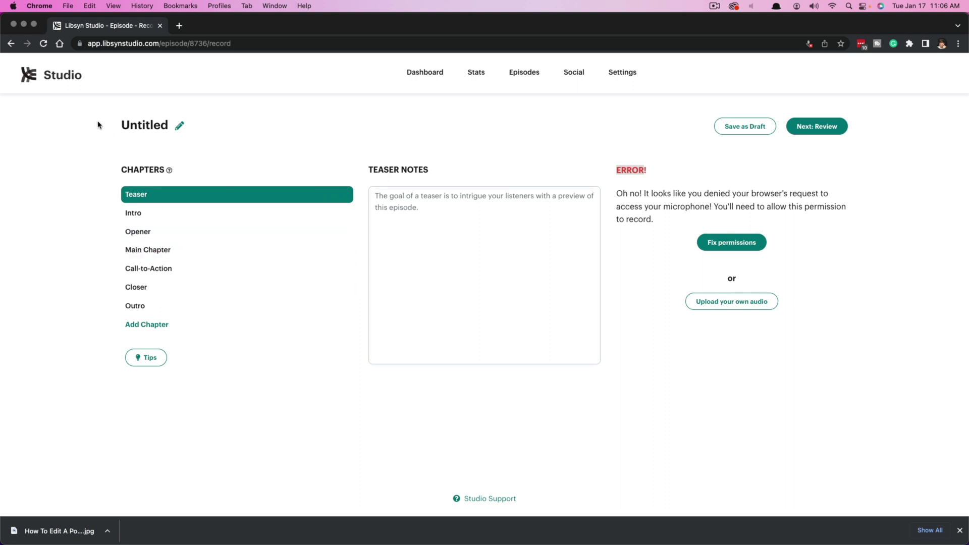
# Paste 'How To Master The Libsyn Studio Editor To Edit Your Podcasts' as the episode title.
pyautogui.click(179, 129)
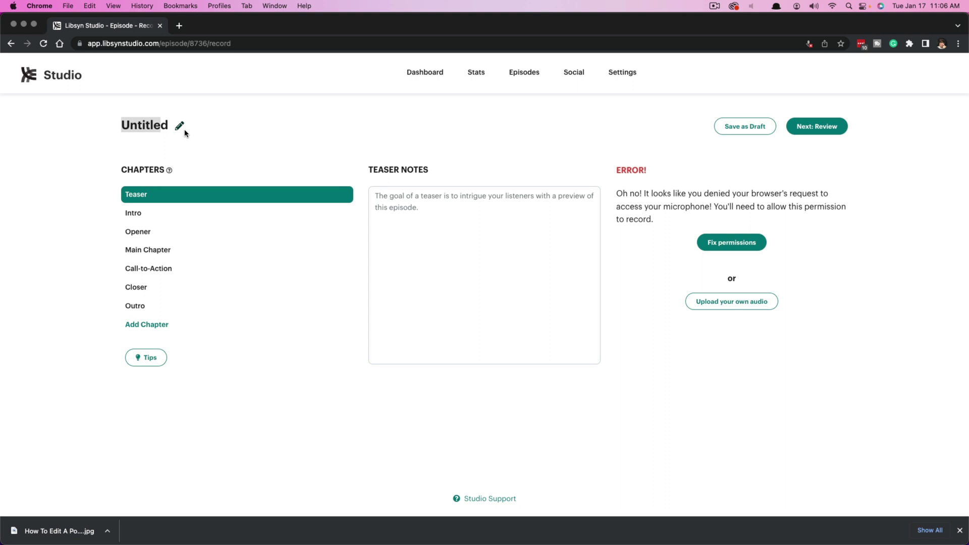
pyautogui.click(181, 127)
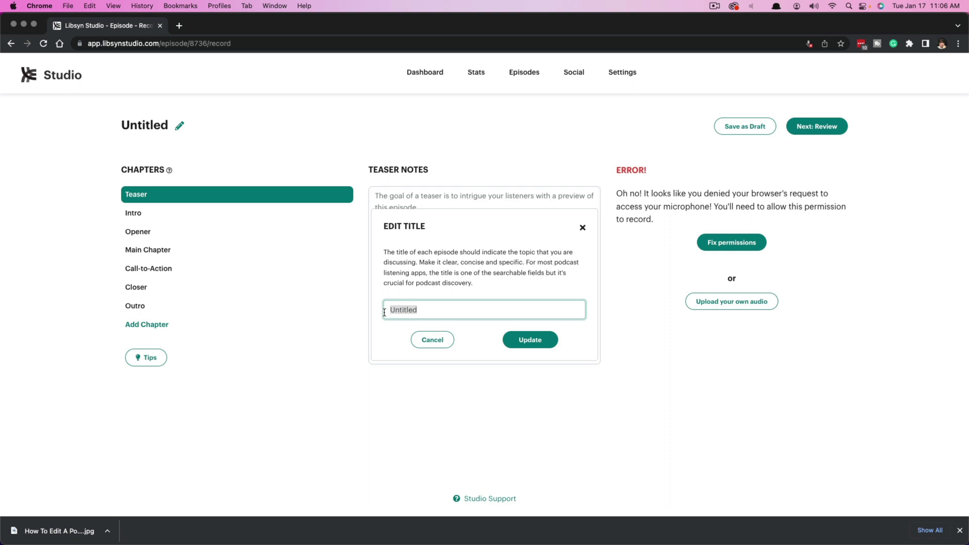
pyautogui.press('super+v')
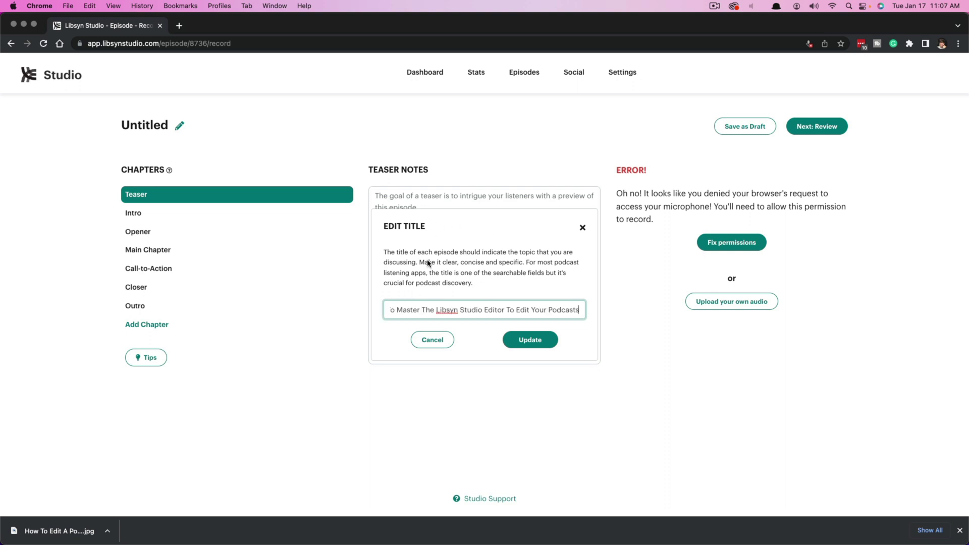
pyautogui.click(527, 340)
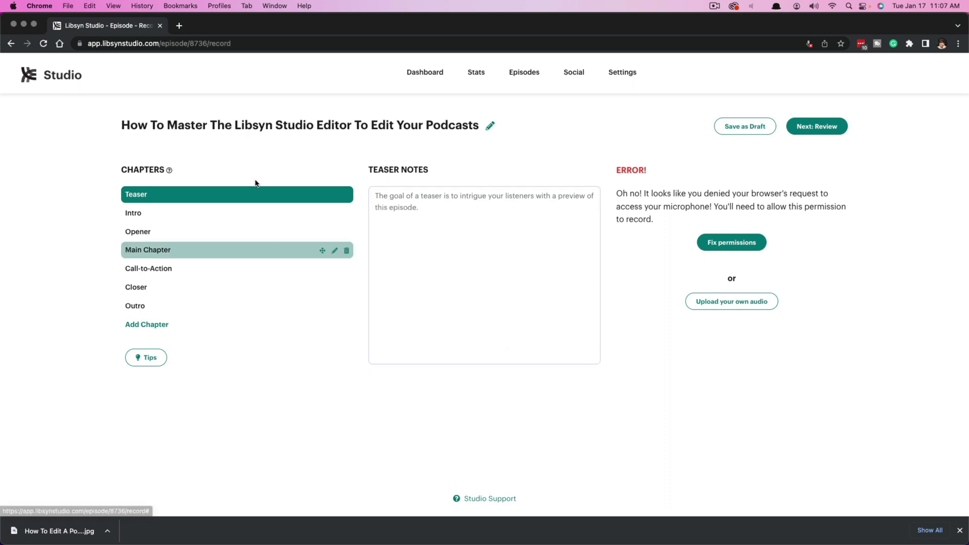
# Review the new title in the title editor and close it unchanged.
pyautogui.moveTo(127, 126); pyautogui.dragTo(478, 110)
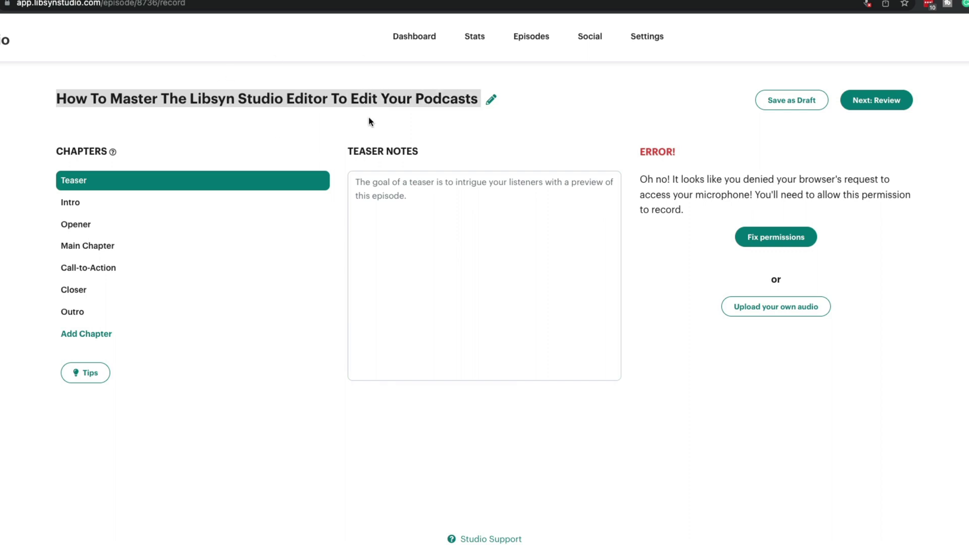
pyautogui.click(494, 104)
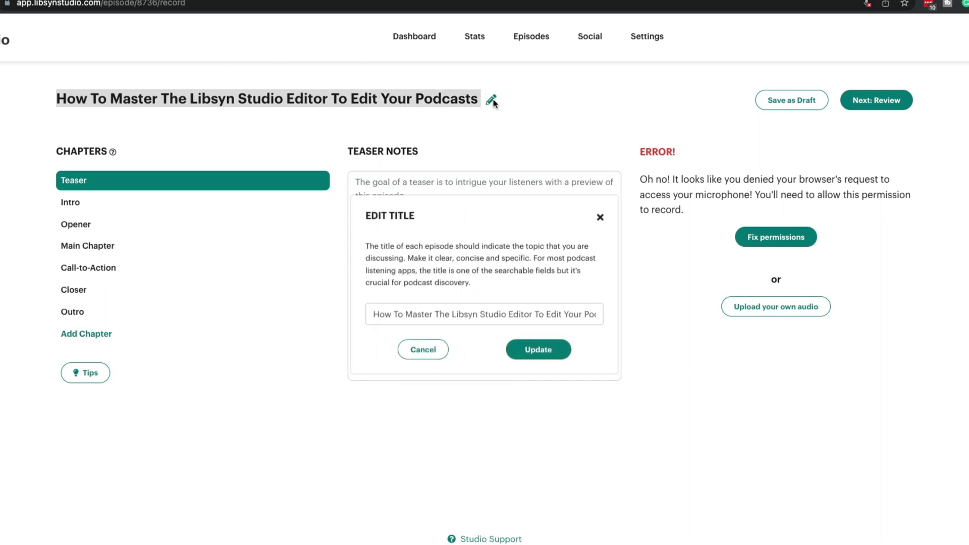
pyautogui.click(423, 355)
pyautogui.moveTo(298, 271)
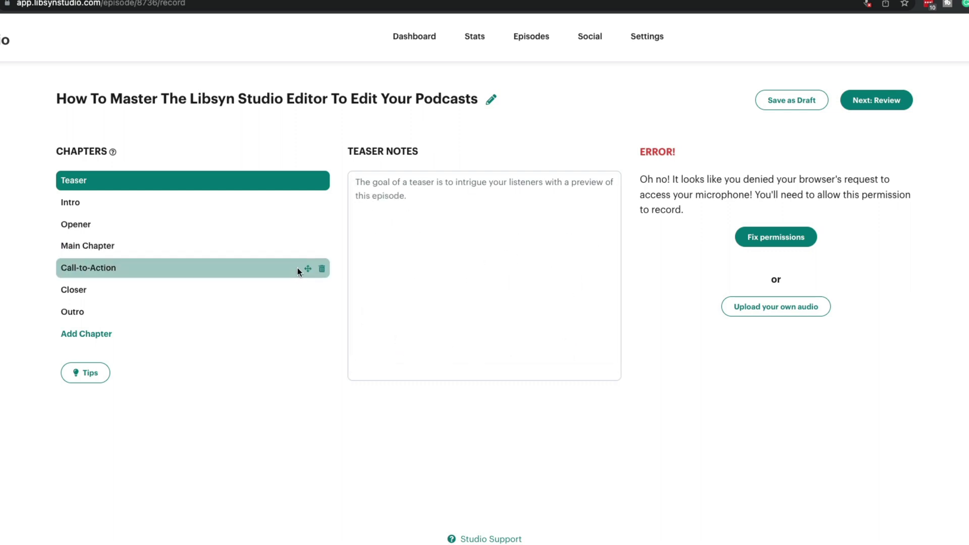
pyautogui.moveTo(309, 249)
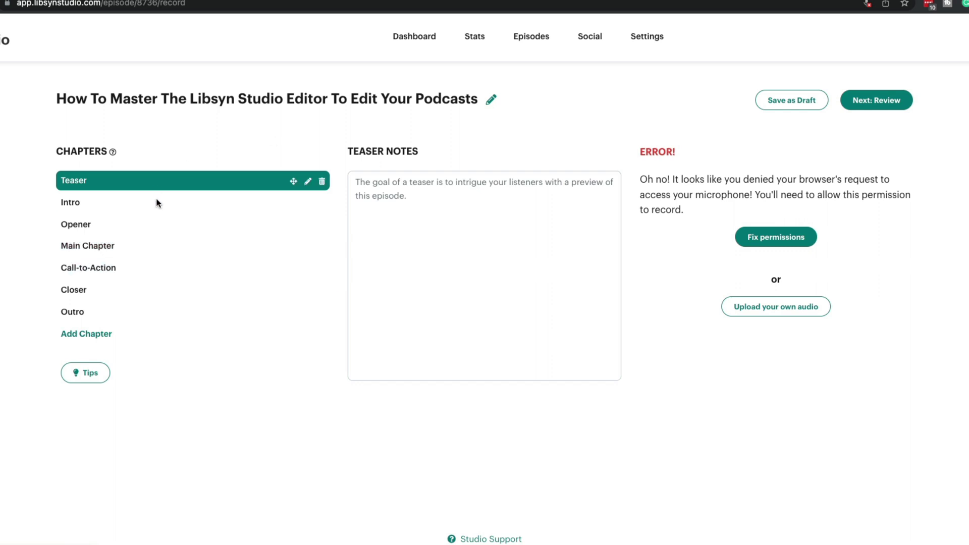
# Drag Teaser below Intro so Intro comes first, and delete the Closer chapter.
pyautogui.moveTo(114, 152)
pyautogui.moveTo(211, 259)
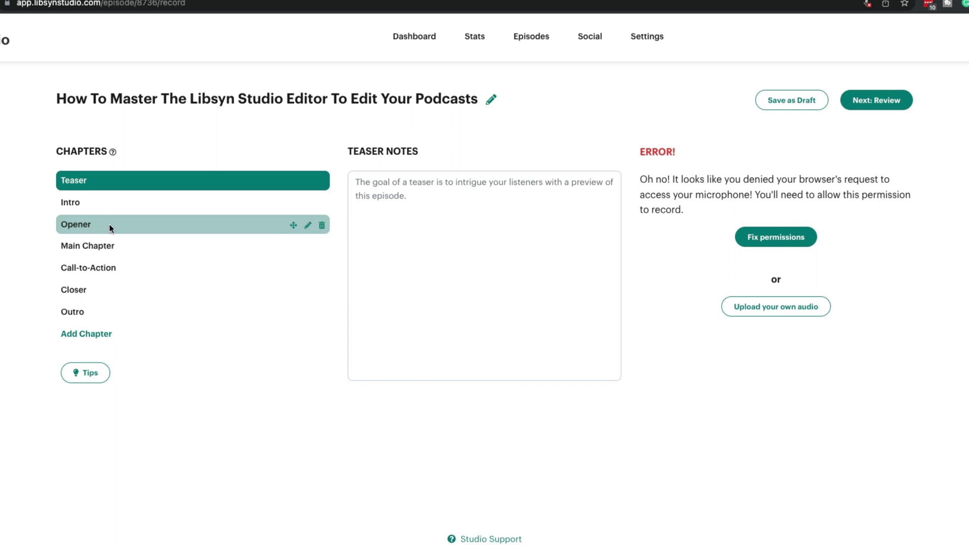
pyautogui.click(508, 259)
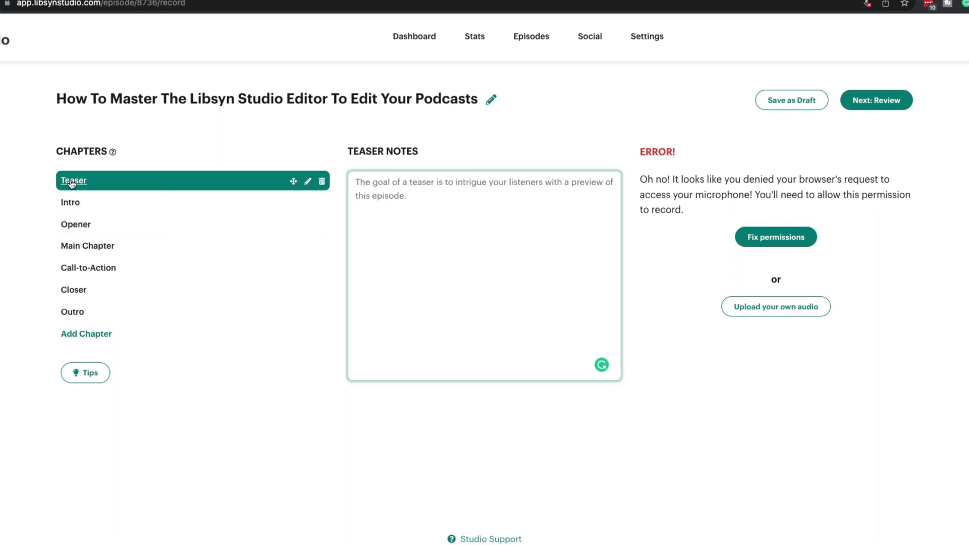
pyautogui.moveTo(294, 181)
pyautogui.mouseDown()
pyautogui.moveTo(293, 240)
pyautogui.moveTo(299, 167)
pyautogui.moveTo(290, 180)
pyautogui.mouseUp()
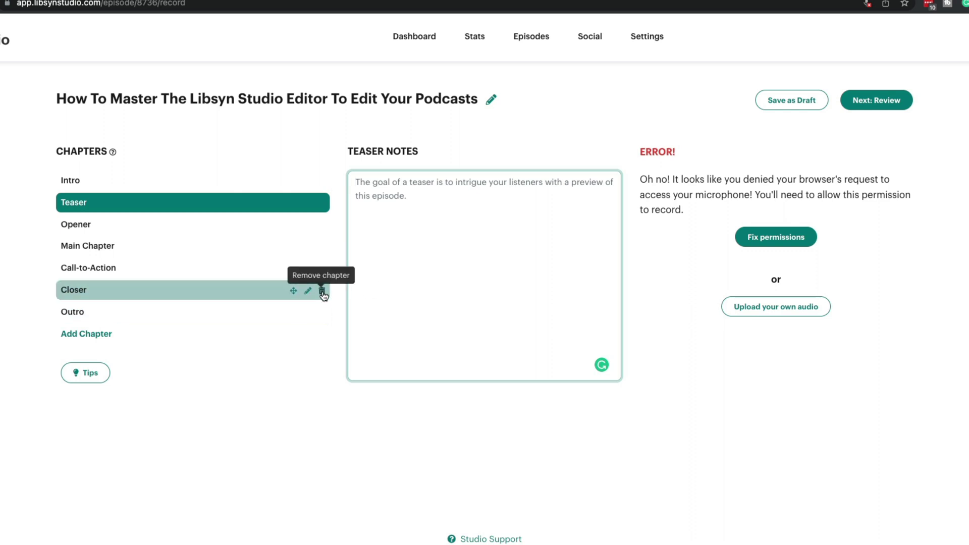
pyautogui.click(322, 292)
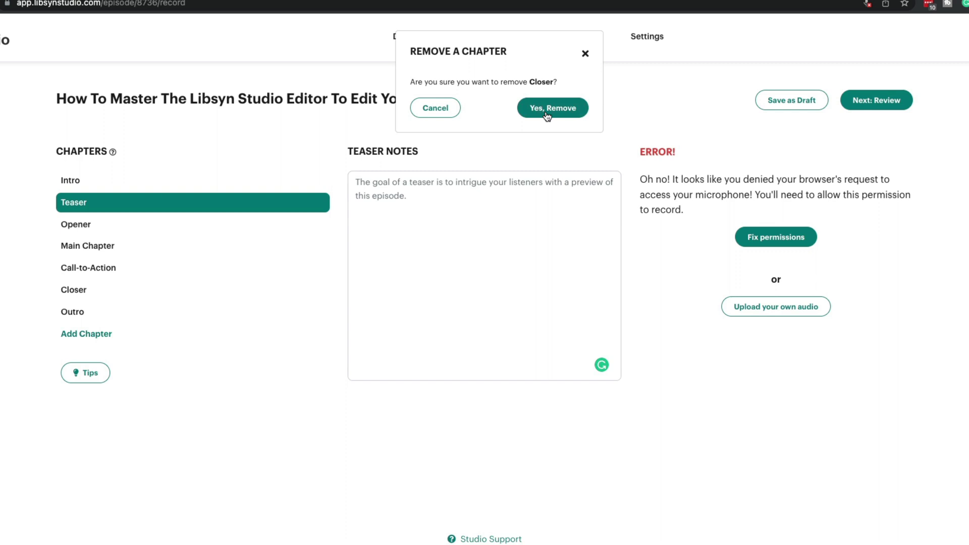
pyautogui.click(546, 115)
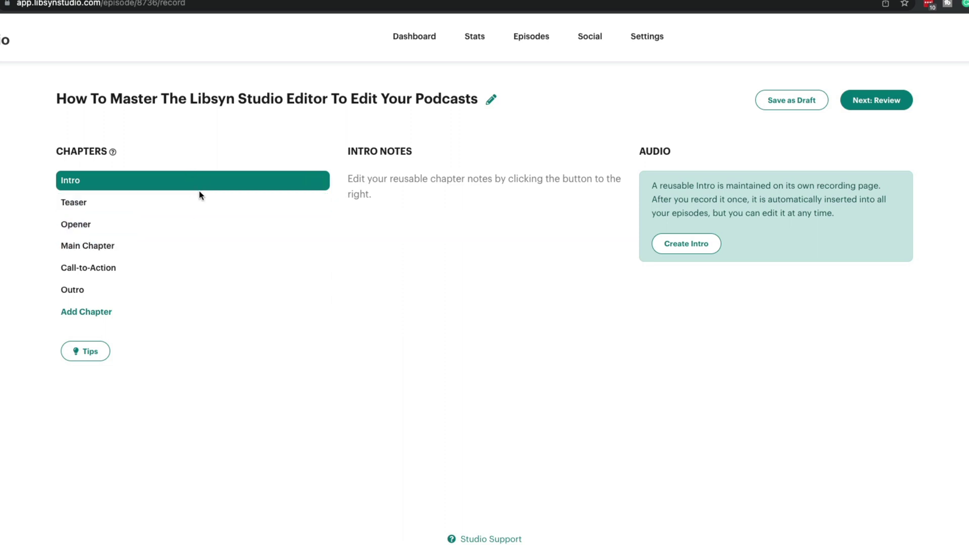
# Open Create Intro from the Intro chapter's Audio panel.
pyautogui.click(682, 250)
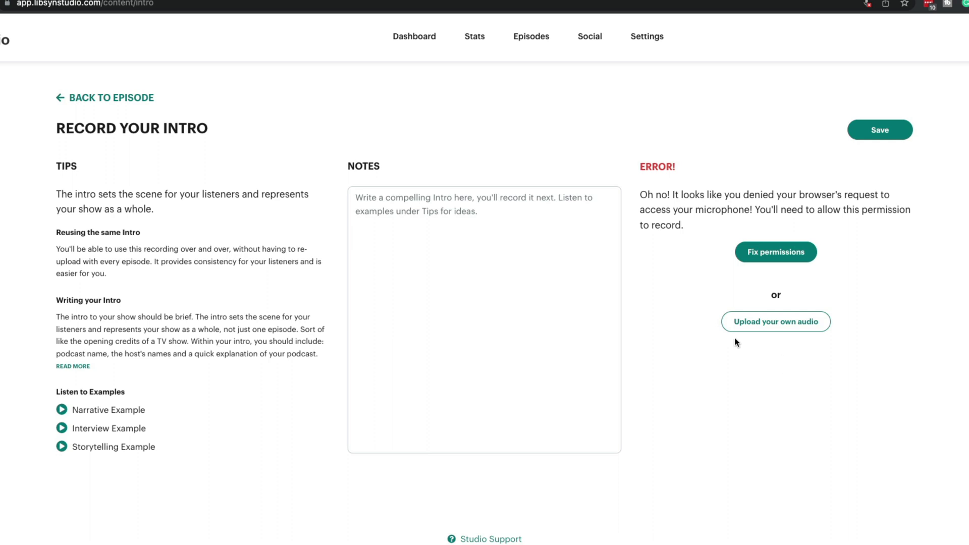
# Upload TE 313 Audio.wav as the intro audio and play it back.
pyautogui.click(767, 331)
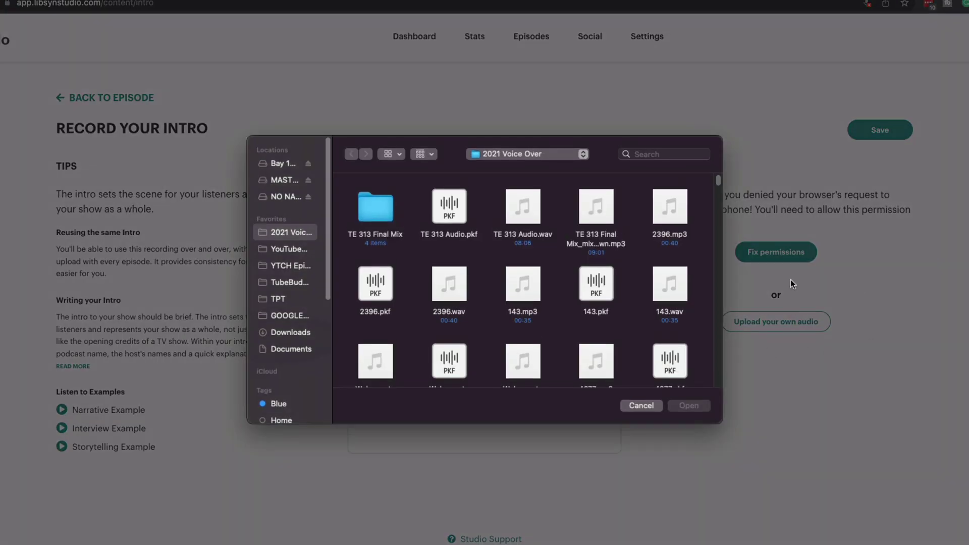
pyautogui.click(519, 236)
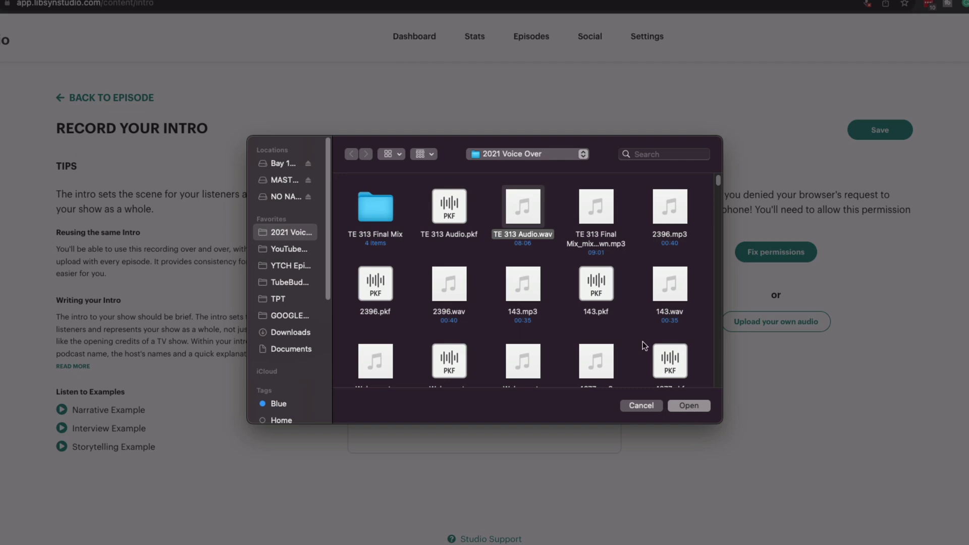
pyautogui.click(695, 404)
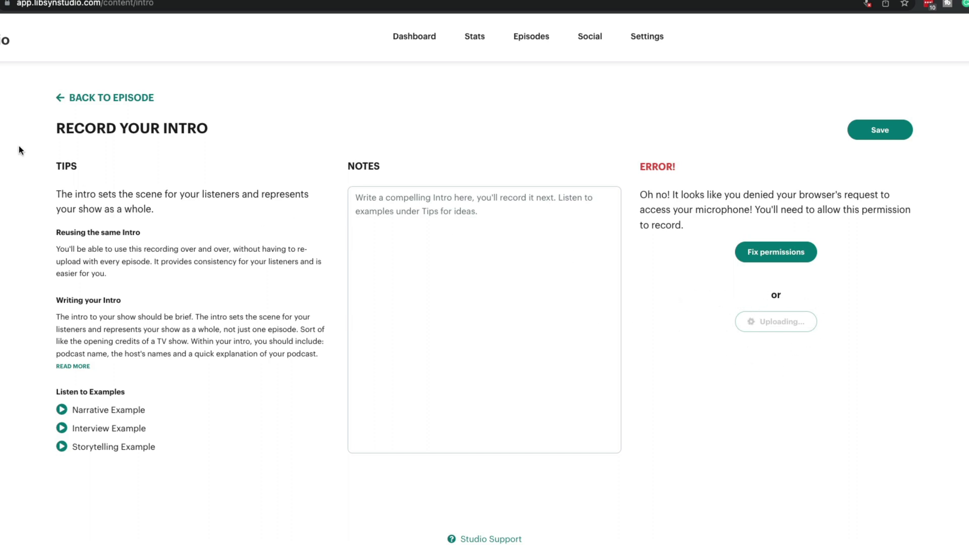
pyautogui.moveTo(53, 128); pyautogui.dragTo(259, 132)
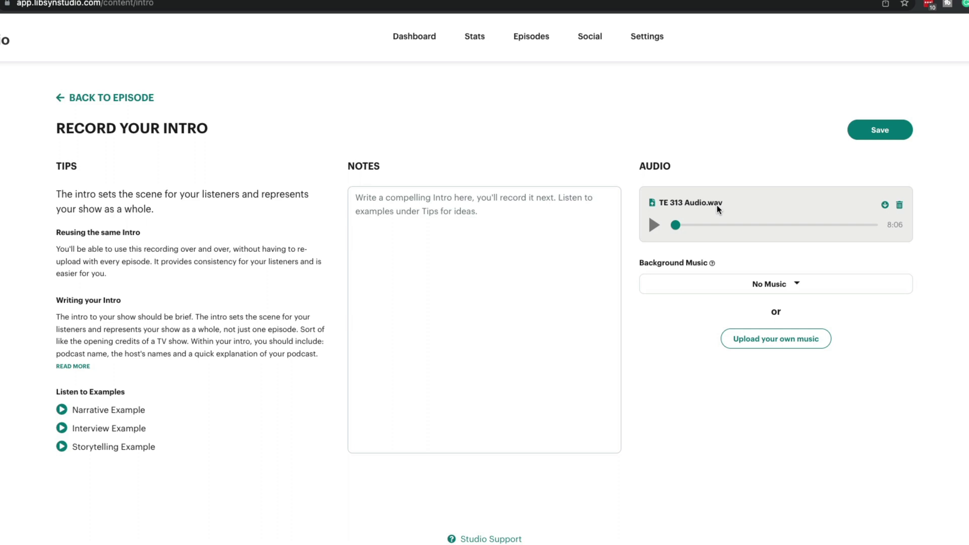
pyautogui.click(653, 225)
pyautogui.click(803, 286)
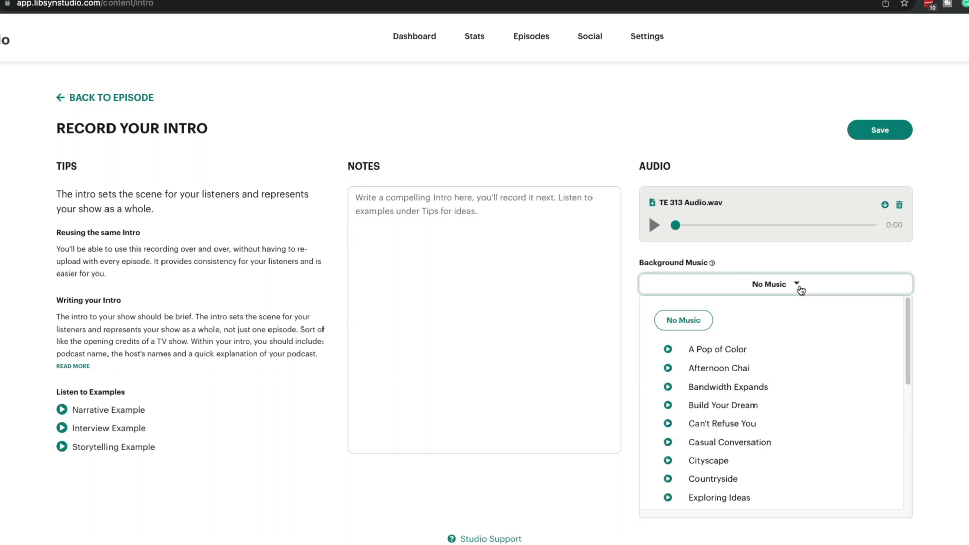
pyautogui.moveTo(908, 314)
pyautogui.mouseDown()
pyautogui.moveTo(914, 453)
pyautogui.moveTo(922, 314)
pyautogui.mouseUp()
pyautogui.click(733, 350)
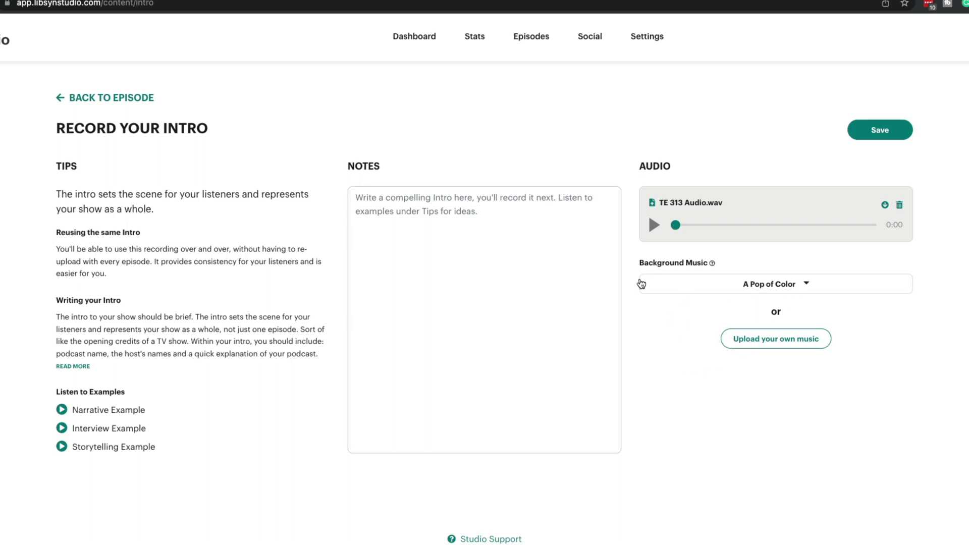
pyautogui.click(693, 293)
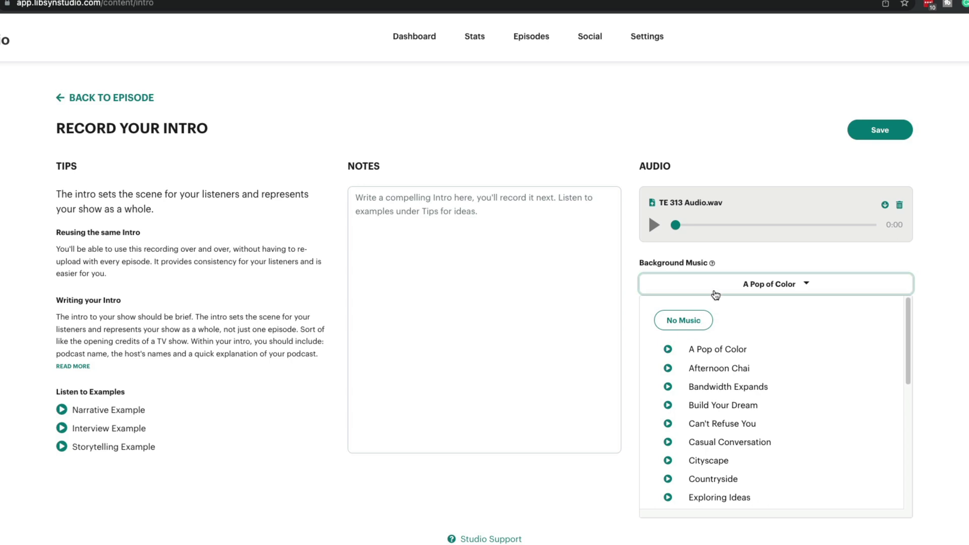
pyautogui.click(693, 322)
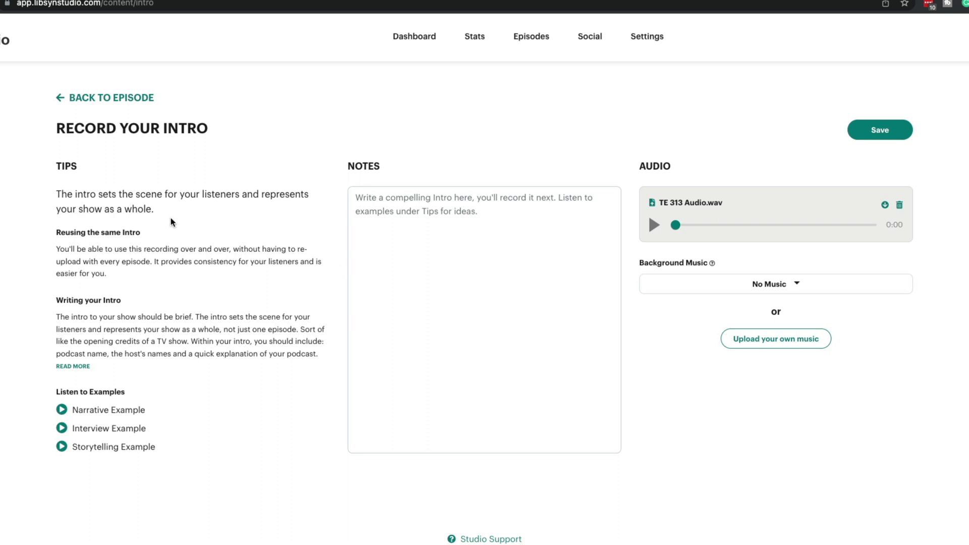
# Return to the episode and remove the Teaser and Opener chapters, leaving only Intro.
pyautogui.click(80, 105)
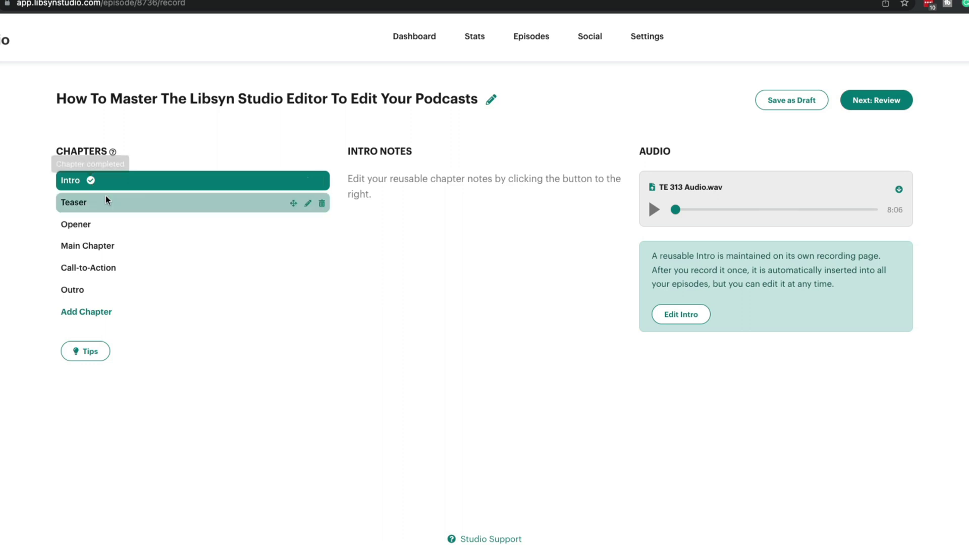
pyautogui.click(79, 225)
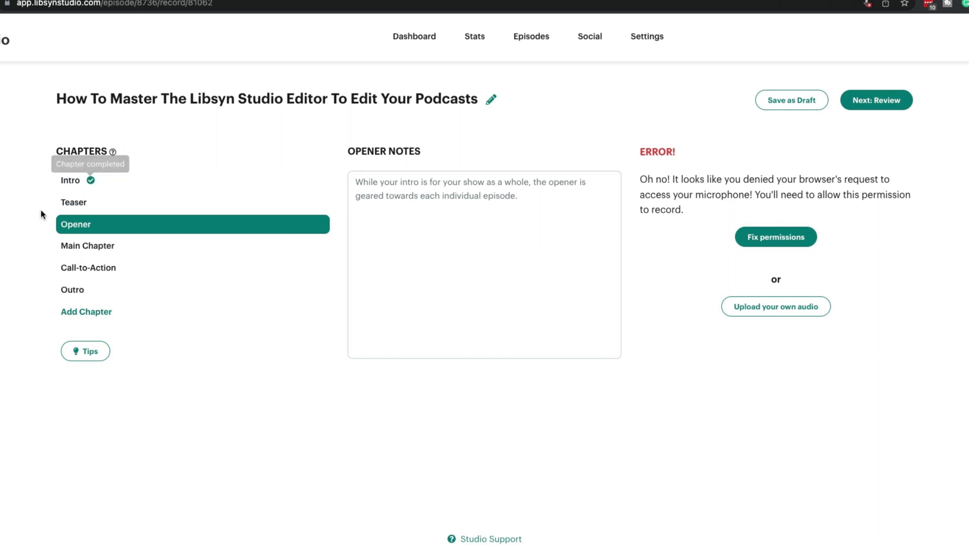
pyautogui.click(324, 207)
pyautogui.click(567, 110)
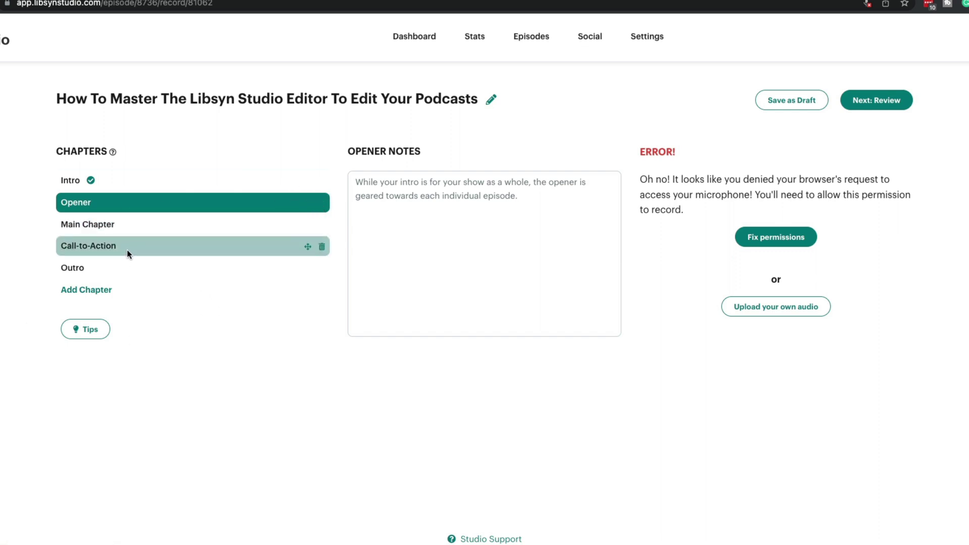
pyautogui.click(322, 203)
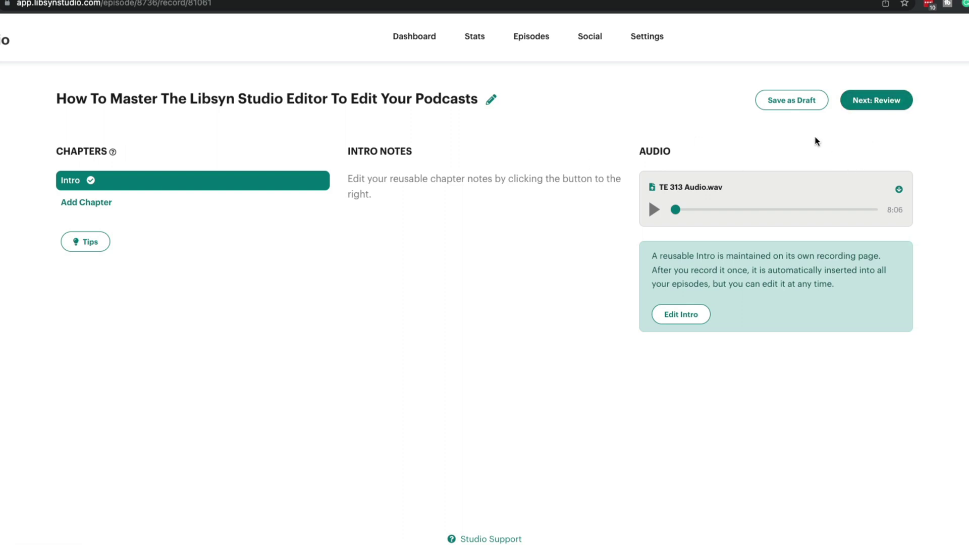
# Move to Review, recheck the chapters in EDIT, return to Review, and finalize the episode.
pyautogui.click(870, 104)
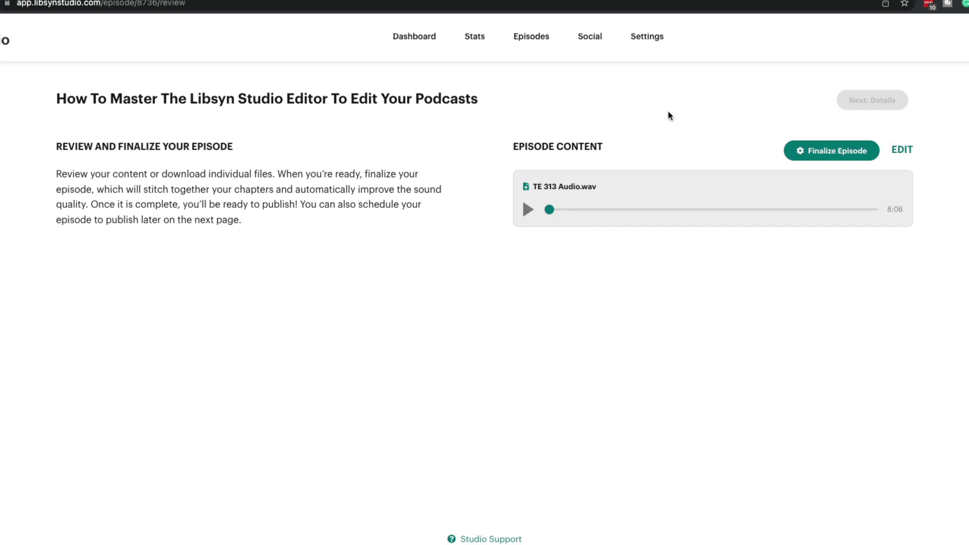
pyautogui.click(902, 151)
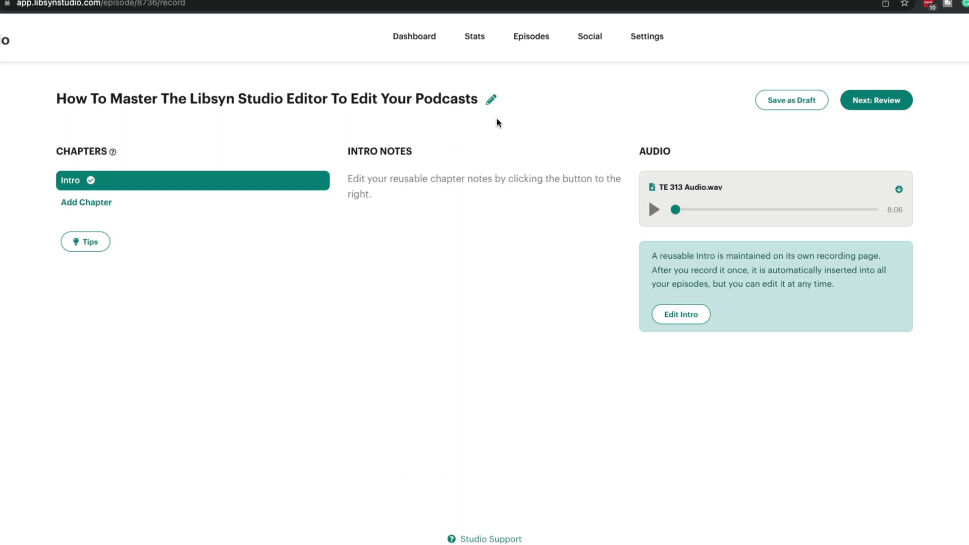
pyautogui.click(895, 103)
pyautogui.click(834, 150)
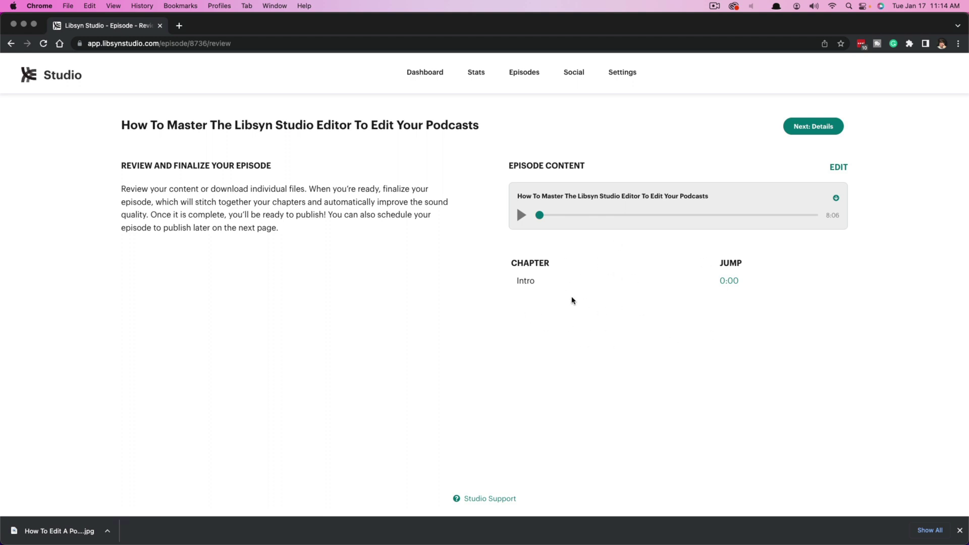
# After processing completes, move the finalized episode to Libsyn Five's Edit Episode page.
pyautogui.moveTo(509, 263); pyautogui.dragTo(580, 267)
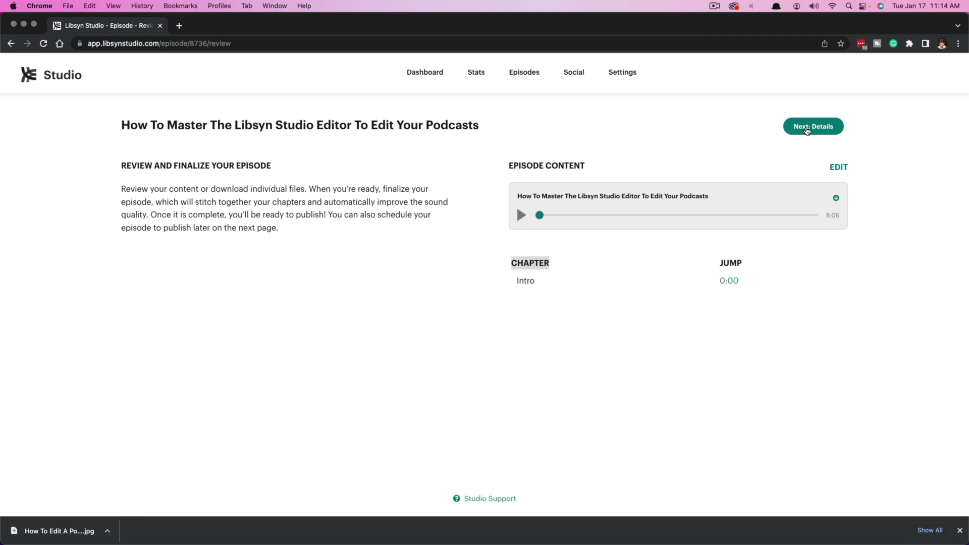
pyautogui.click(812, 128)
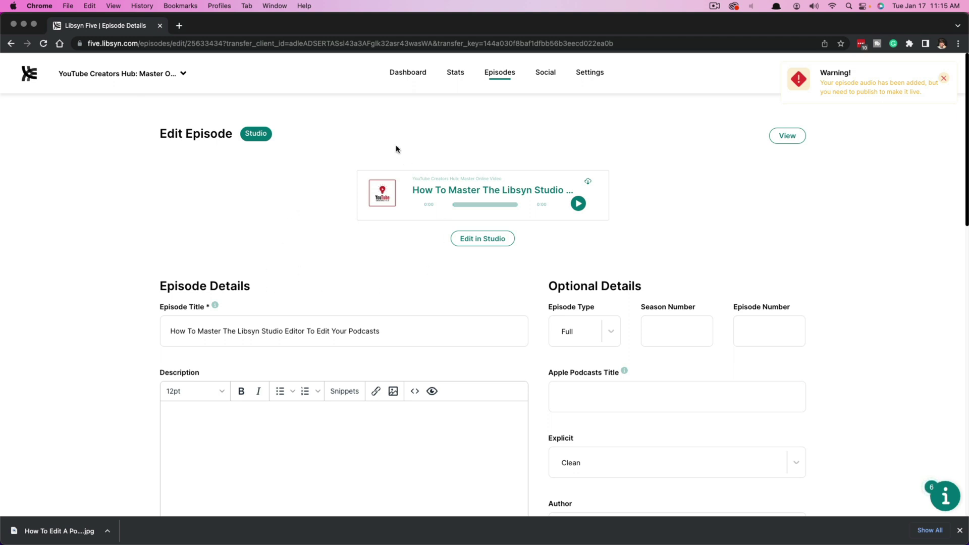
pyautogui.scroll(-2, 367, 266)
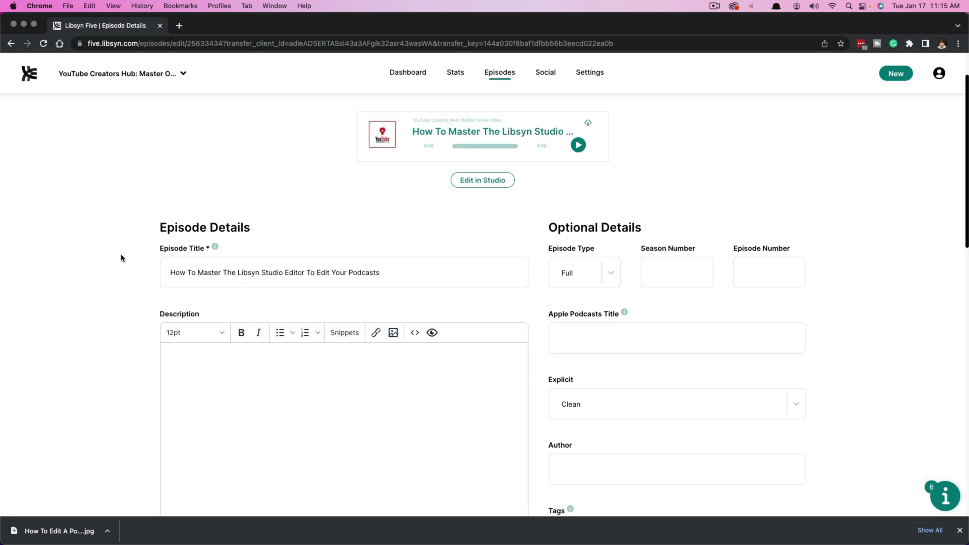
pyautogui.scroll(-3, 196, 448)
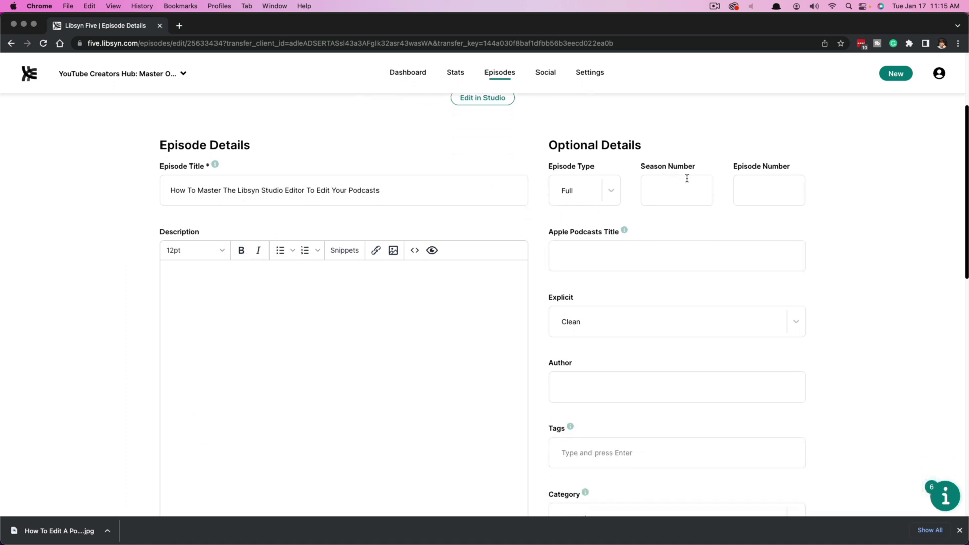
pyautogui.scroll(-1, 452, 278)
pyautogui.scroll(-10, 451, 279)
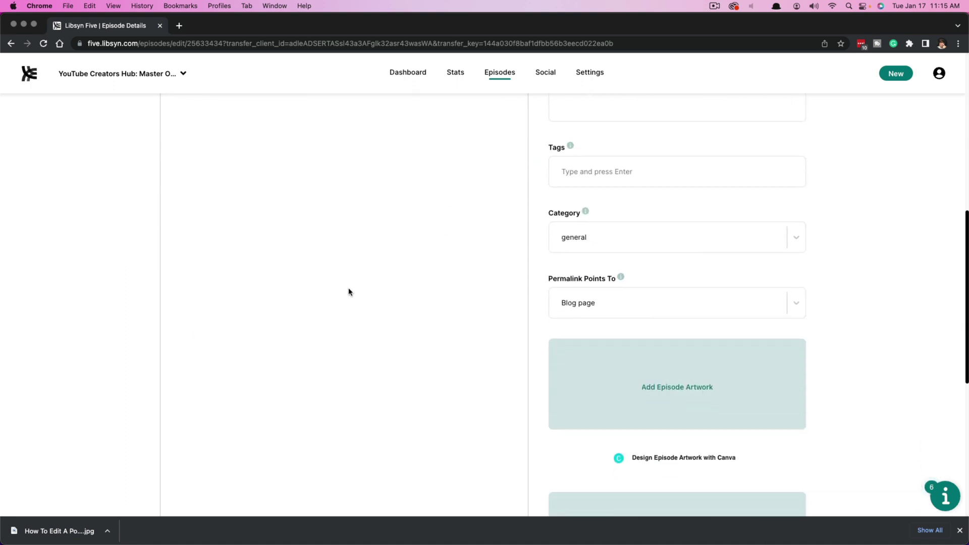
pyautogui.scroll(-9, 417, 322)
pyautogui.scroll(-4, 421, 340)
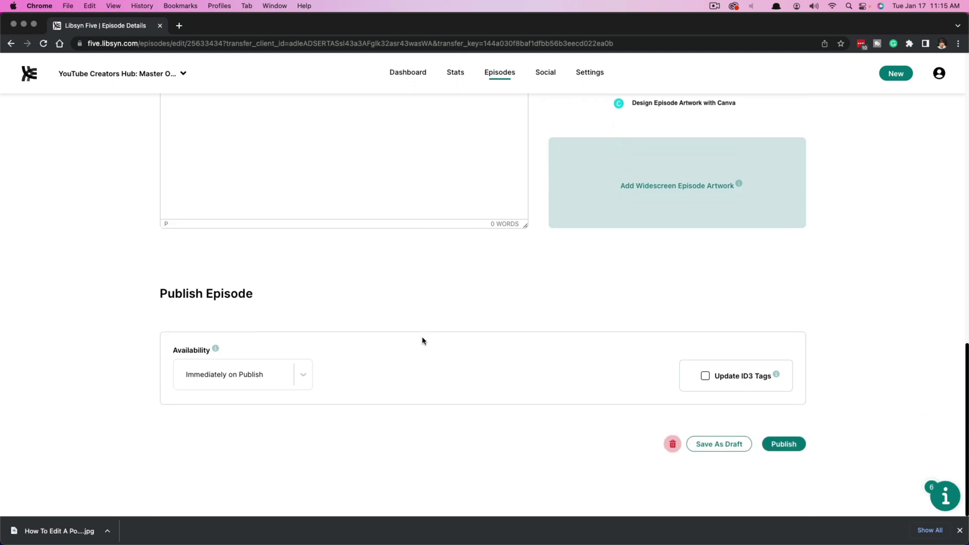
pyautogui.scroll(10, 423, 339)
pyautogui.scroll(10, 422, 339)
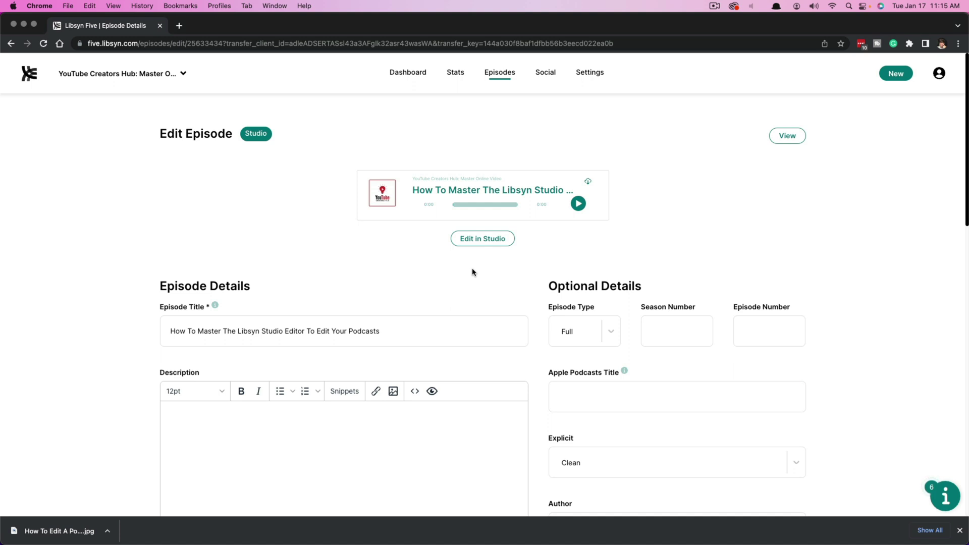
pyautogui.scroll(-2, 461, 279)
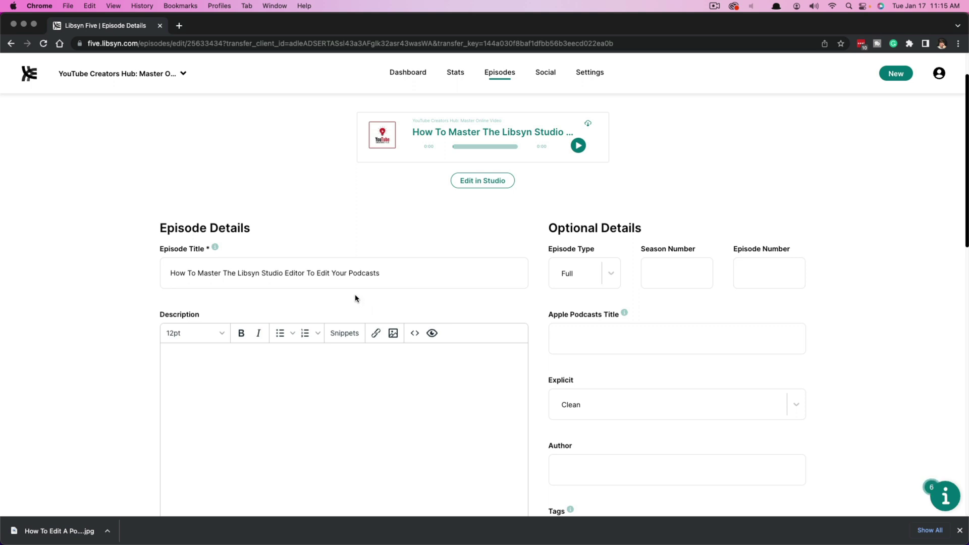
pyautogui.scroll(2, 368, 304)
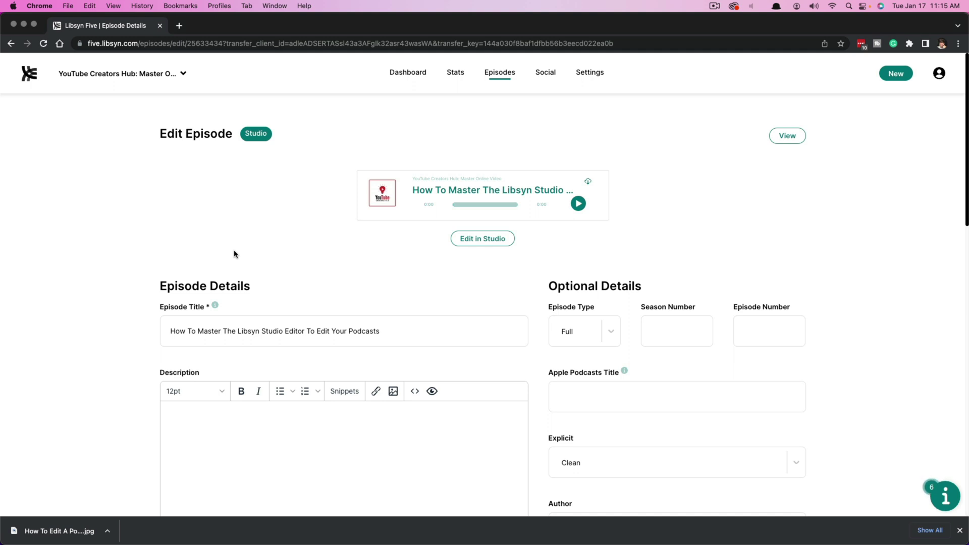
# Inspect the dinosaur episode's Publish Episode Availability options without changing them.
pyautogui.scroll(-4, 258, 249)
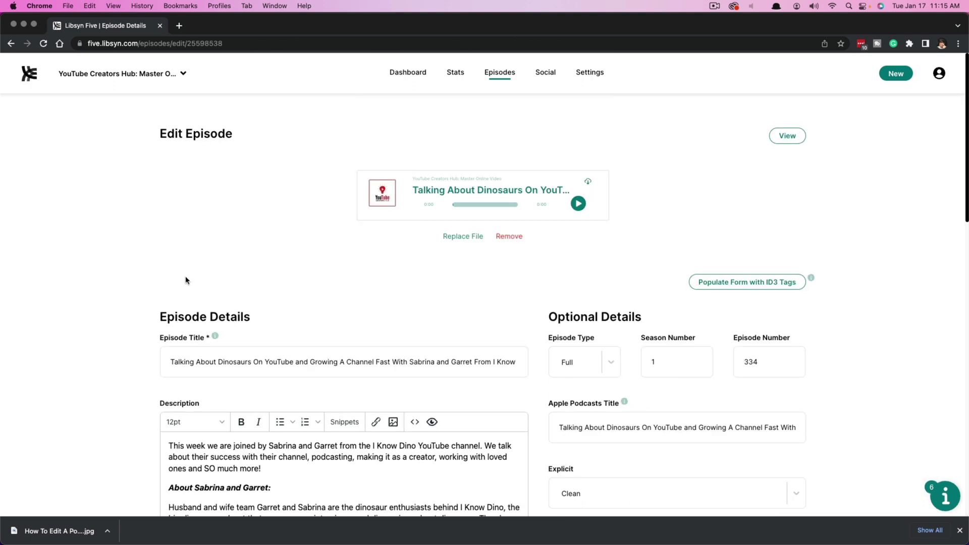
pyautogui.scroll(-6, 187, 279)
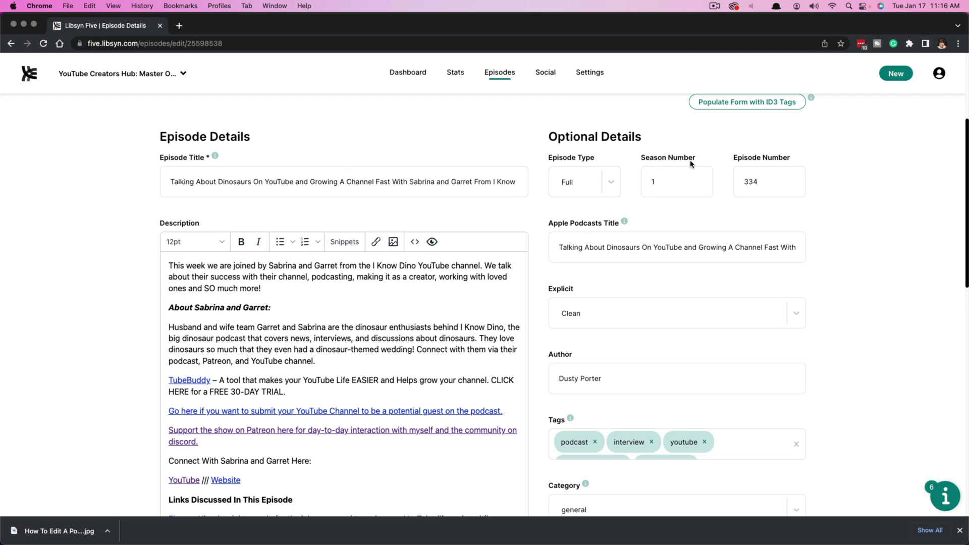
pyautogui.scroll(-1, 891, 316)
pyautogui.scroll(-3, 891, 316)
pyautogui.scroll(-3, 662, 299)
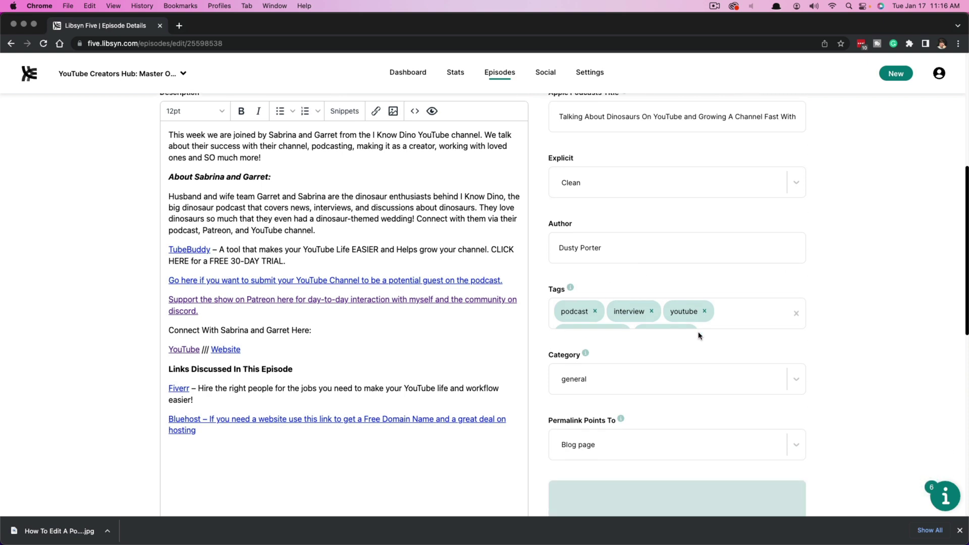
pyautogui.scroll(-10, 504, 297)
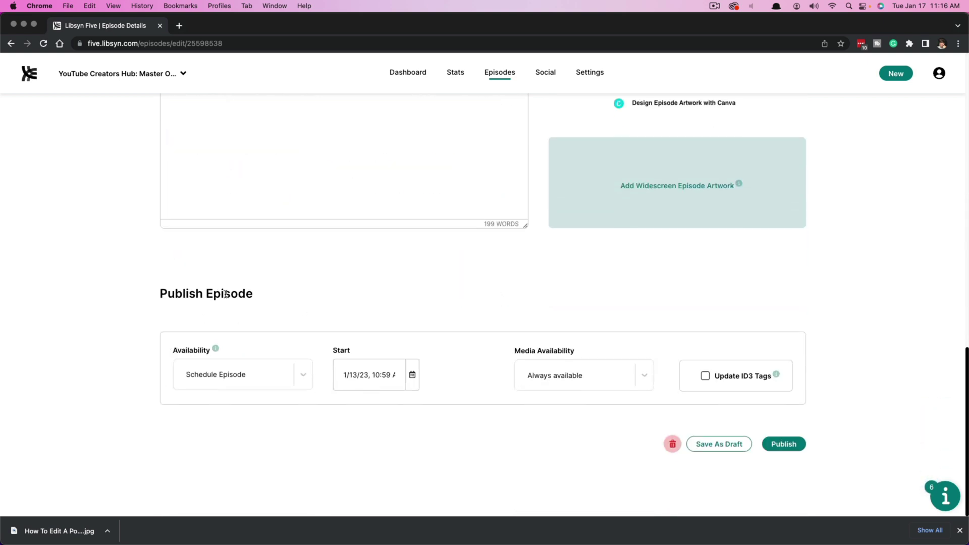
pyautogui.click(302, 375)
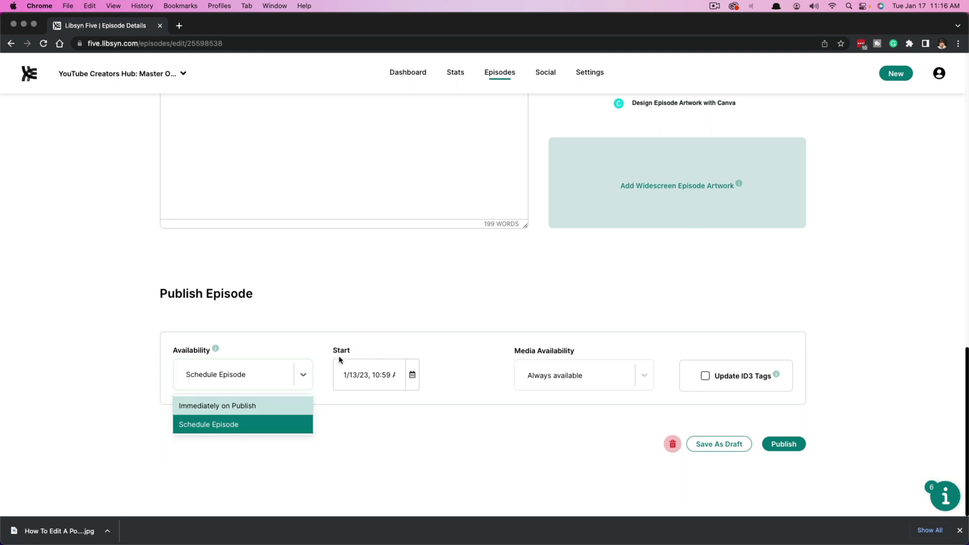
pyautogui.click(442, 438)
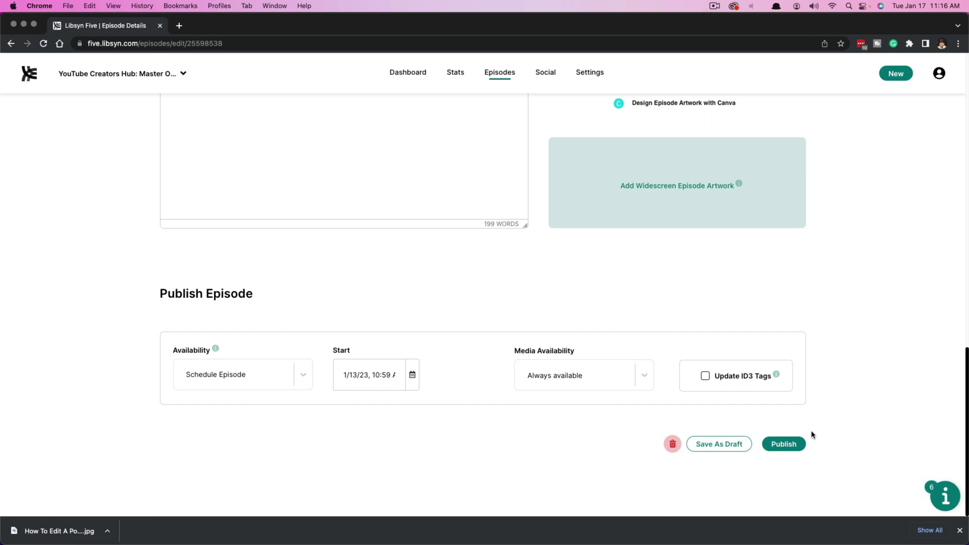
pyautogui.scroll(15, 237, 333)
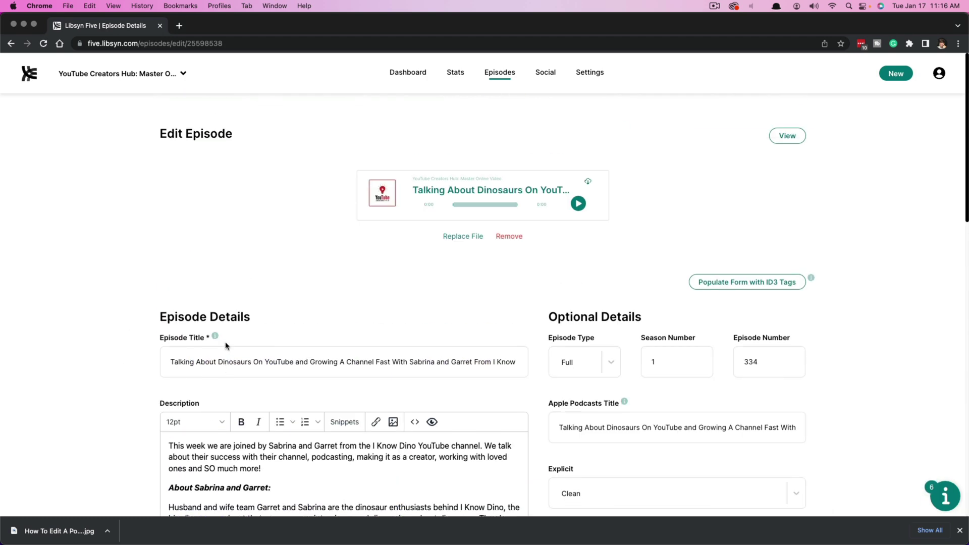